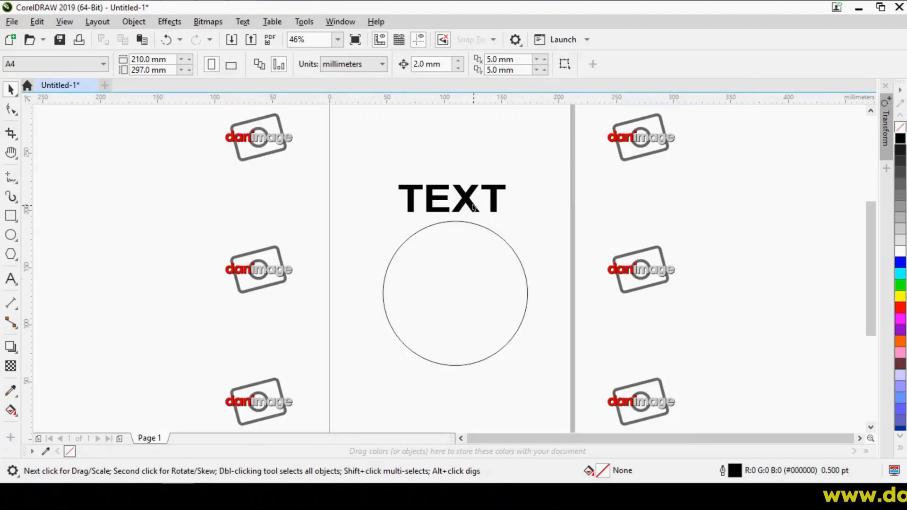
- Fit the word TEXT to the circle's path, placing it outside along the bottom edge
{"action": "left_click", "coordinate": [473, 207]}
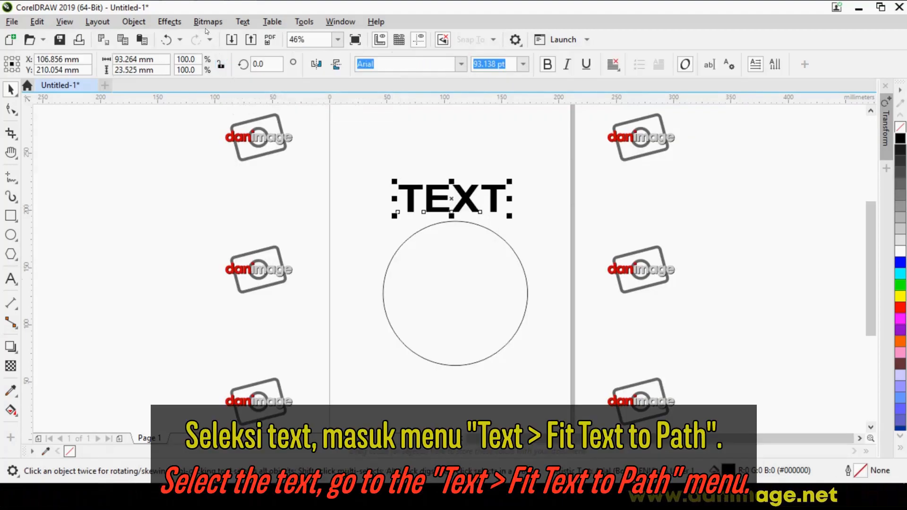
{"action": "left_click", "coordinate": [242, 22]}
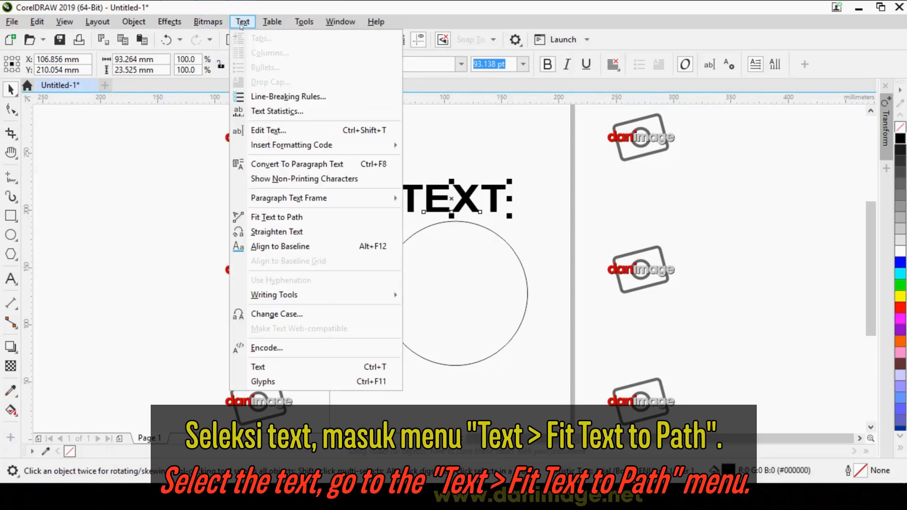
{"action": "left_click", "coordinate": [276, 217]}
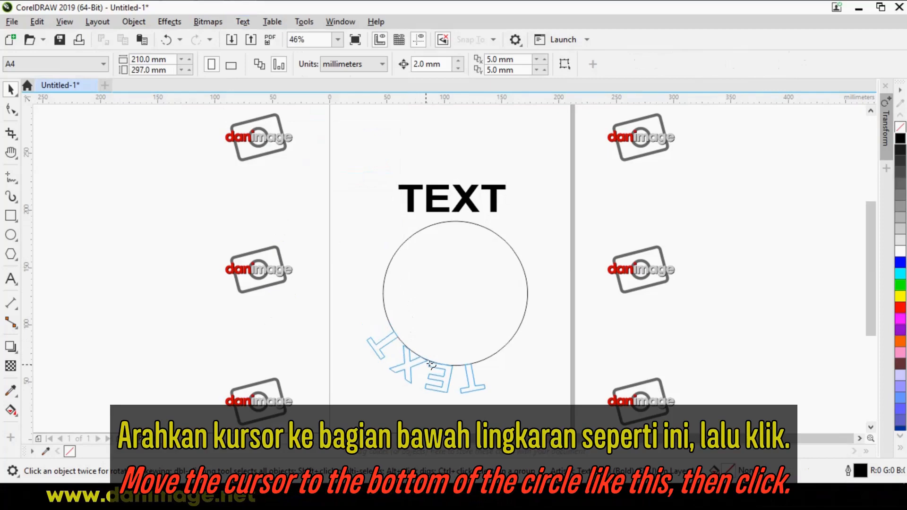
{"action": "left_click", "coordinate": [455, 368]}
{"action": "left_click", "coordinate": [469, 332]}
- Mirror only the text on the path both vertically and horizontally so it reads upright inside the circle's bottom edge
{"action": "left_click", "coordinate": [480, 380]}
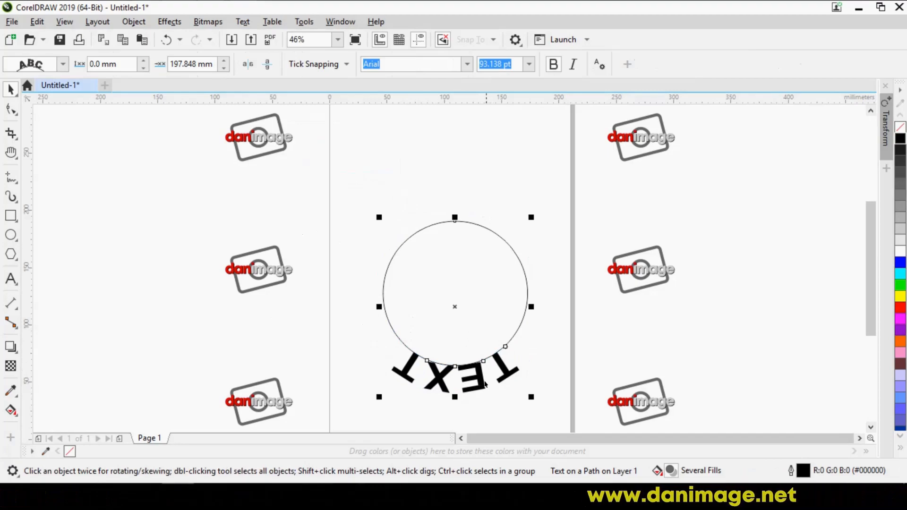
{"action": "left_click", "coordinate": [485, 384], "text": "ctrl"}
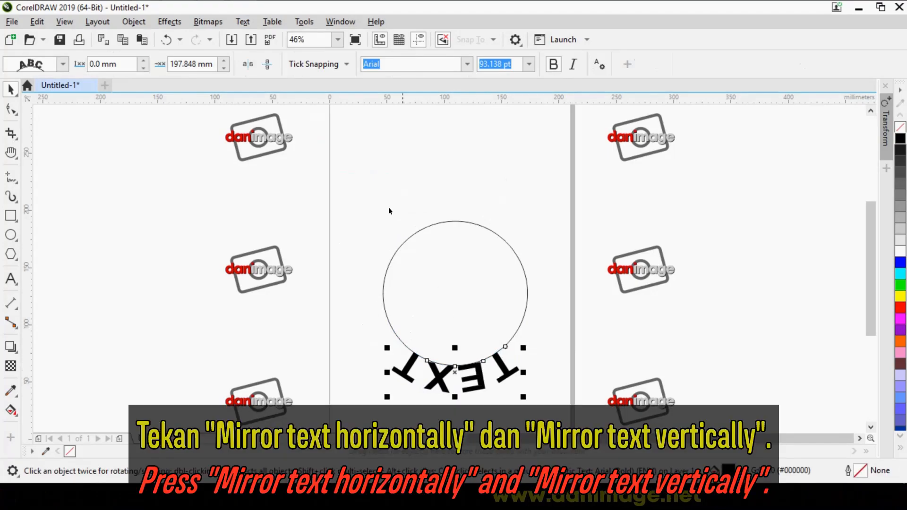
{"action": "left_click", "coordinate": [266, 65]}
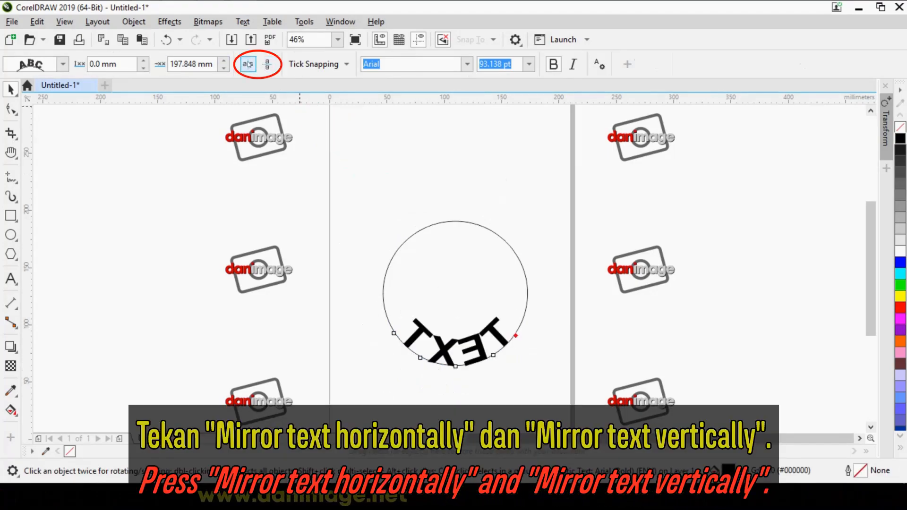
{"action": "left_click", "coordinate": [248, 64]}
- Select all letters of the curved text for editing and increase their character spacing by three increments
{"action": "left_click", "coordinate": [414, 323]}
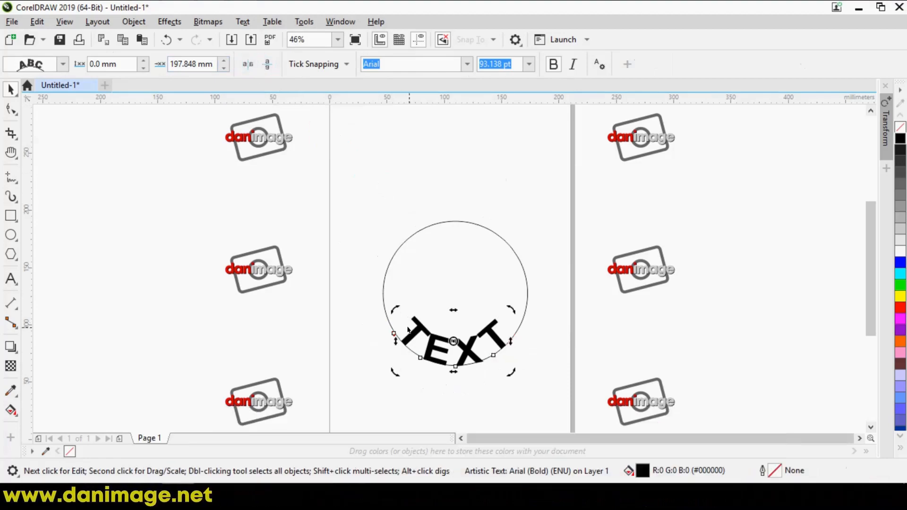
{"action": "double_click", "coordinate": [414, 326]}
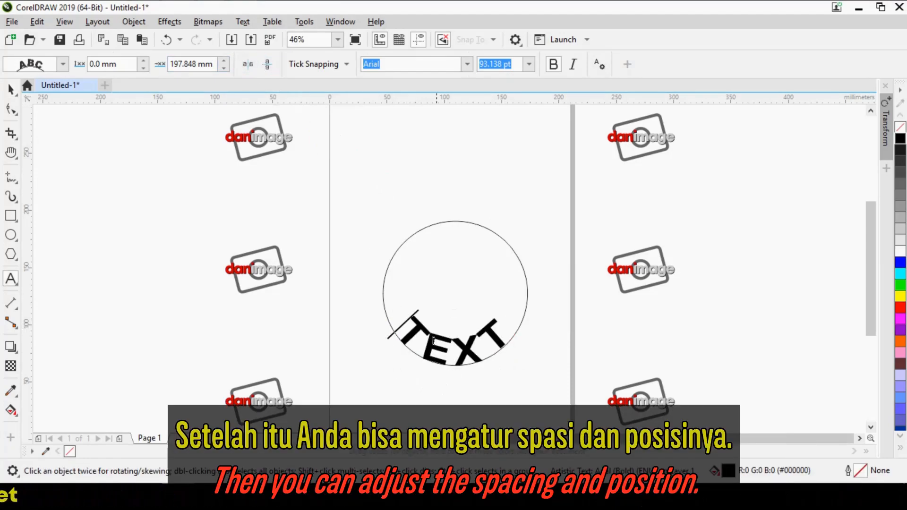
{"action": "key", "text": "ctrl+a"}
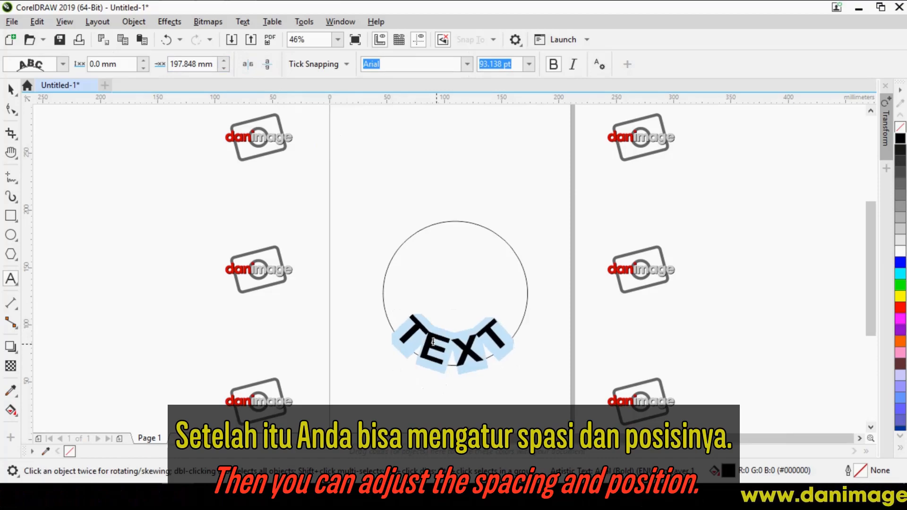
{"action": "key", "text": "ctrl+shift+period"}
{"action": "key", "text": "ctrl+shift+period"}
{"action": "key", "text": "ctrl+shift+period"}
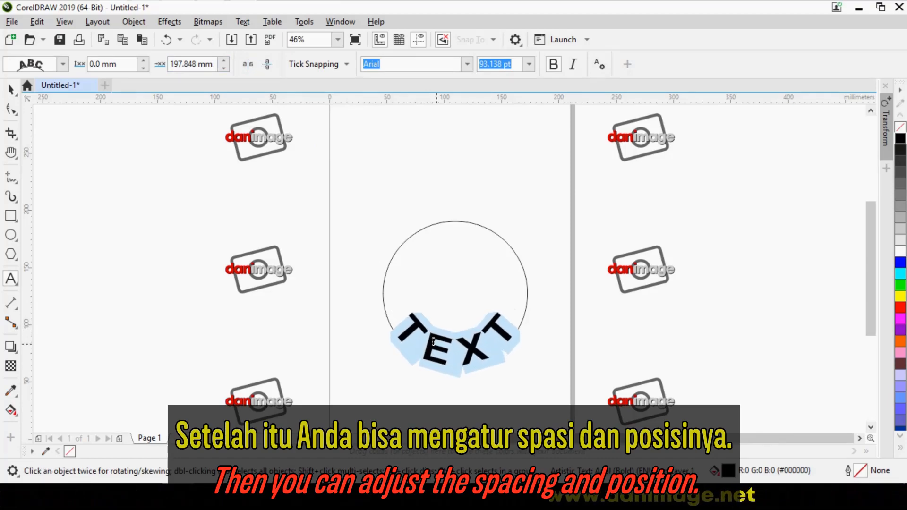
{"action": "key", "text": "ctrl+space"}
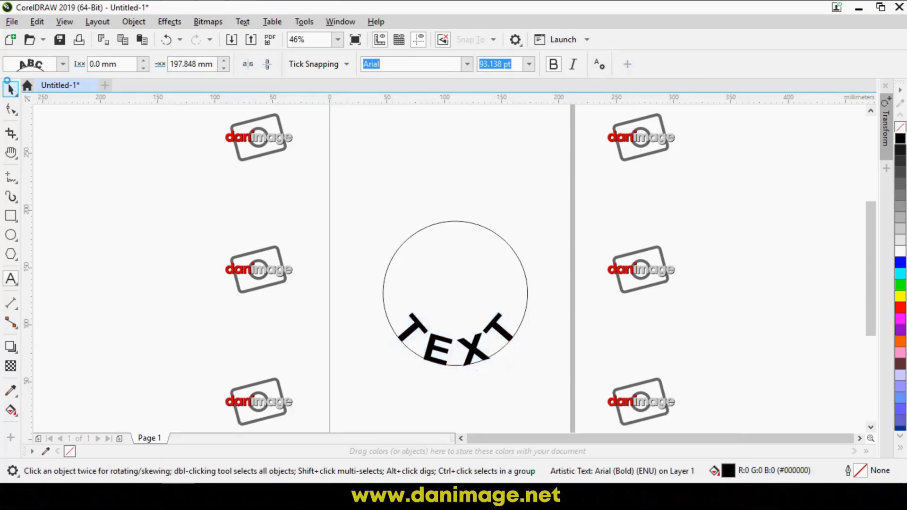
- Widen the curved text's letter spacing further with the Shape tool's spacing handle
{"action": "double_click", "coordinate": [501, 333]}
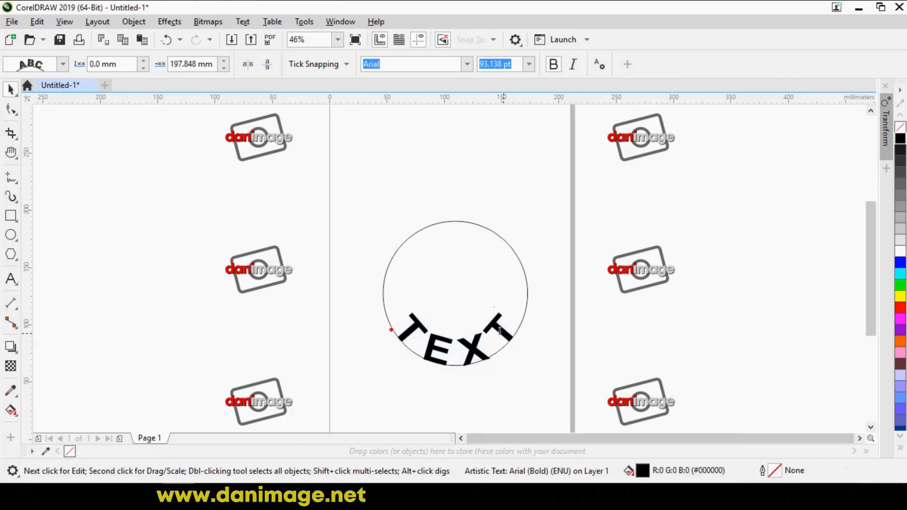
{"action": "left_click", "coordinate": [11, 108]}
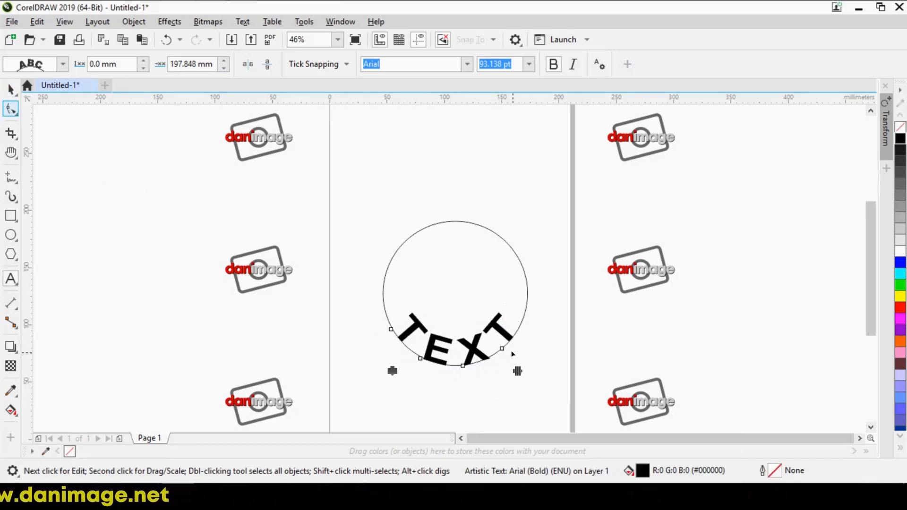
{"action": "left_click_drag", "start_coordinate": [547, 355], "coordinate": [524, 371]}
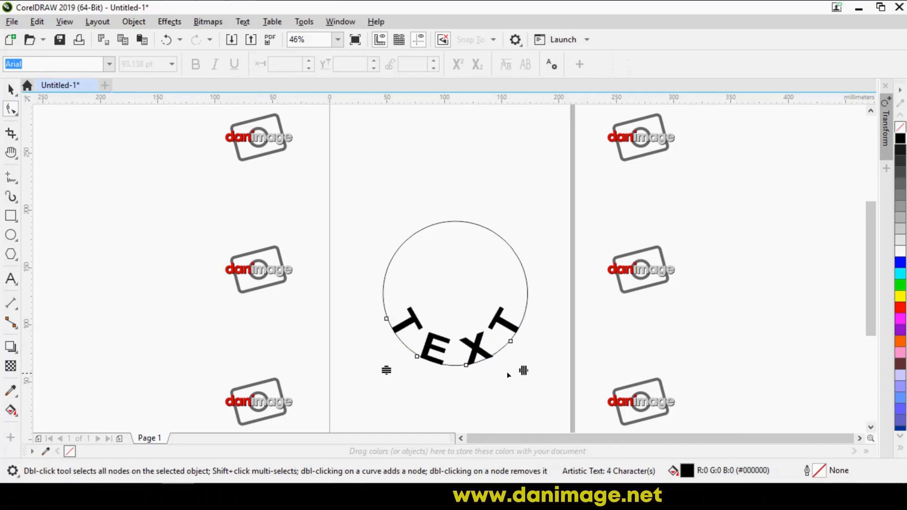
- Reposition the curved text slightly along the circle's lower edge, then deselect it
{"action": "key", "text": "space"}
{"action": "left_click", "coordinate": [411, 321]}
{"action": "left_click", "coordinate": [168, 191]}
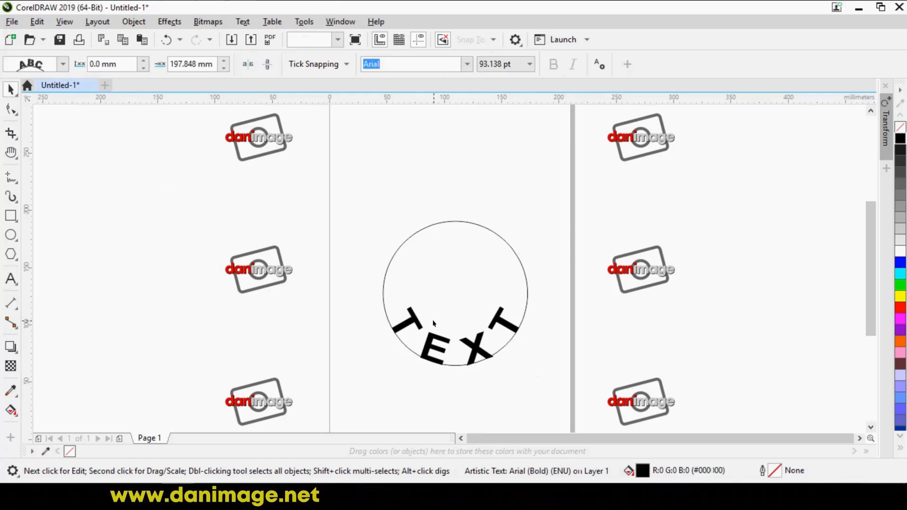
{"action": "left_click", "coordinate": [383, 317]}
{"action": "left_click_drag", "start_coordinate": [382, 316], "coordinate": [379, 342]}
{"action": "left_click", "coordinate": [560, 332]}
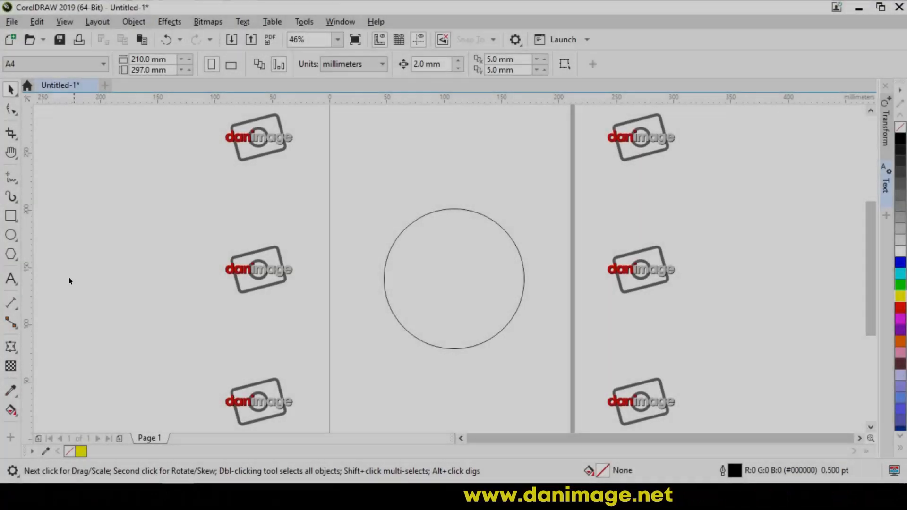
- Write TEXT directly on the circle's outline at its top centre with the Text tool
{"action": "left_click", "coordinate": [10, 280]}
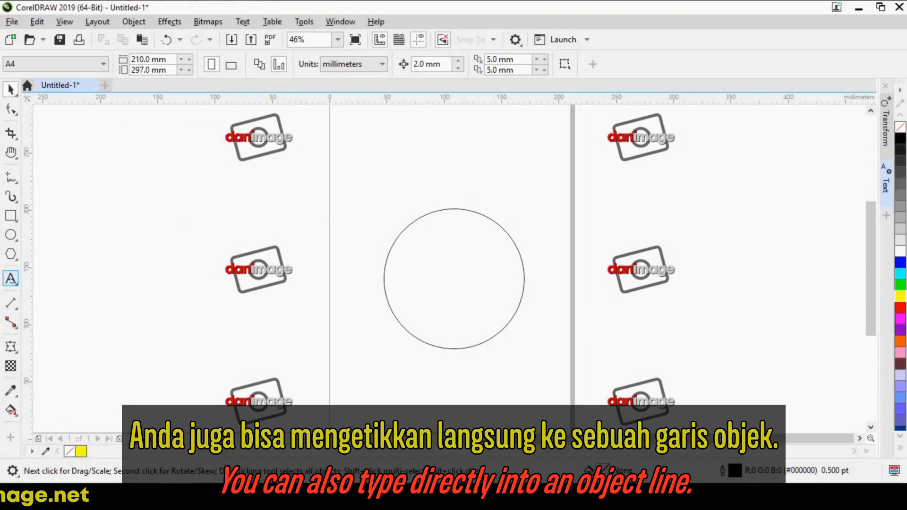
{"action": "left_click", "coordinate": [10, 280]}
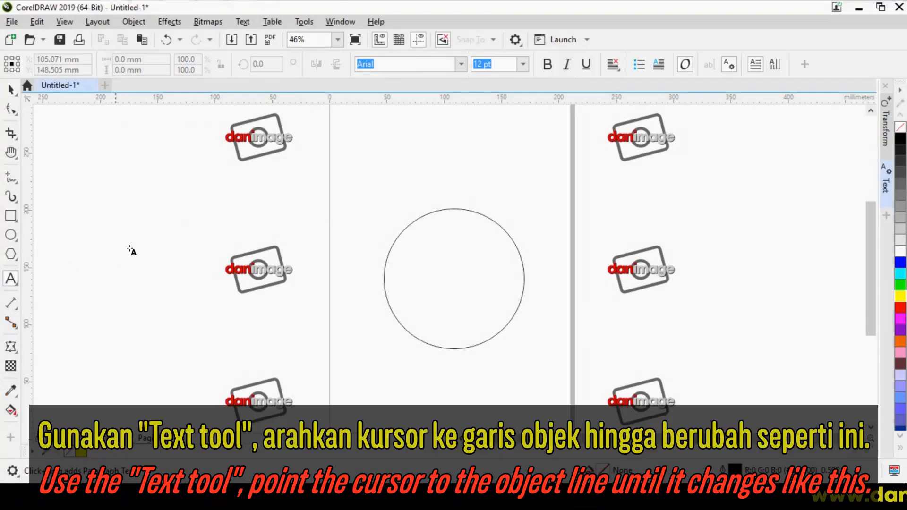
{"action": "left_click", "coordinate": [452, 204]}
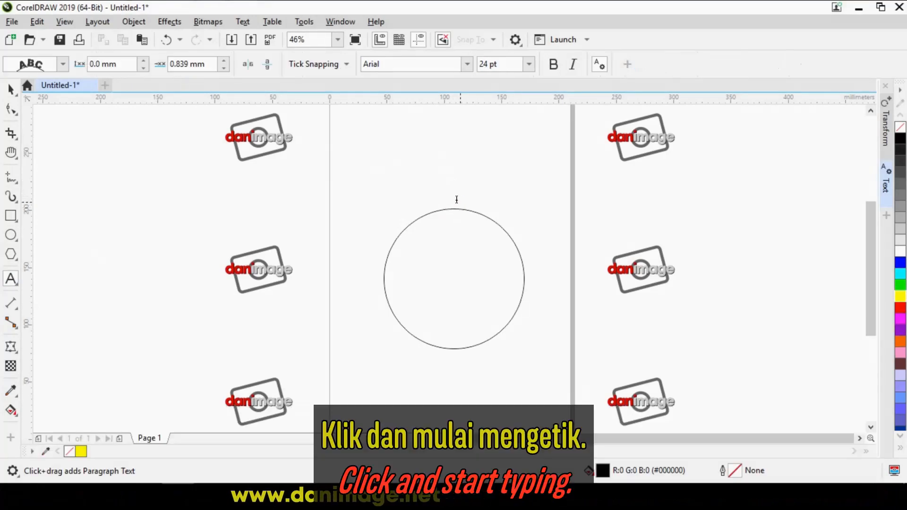
{"action": "type", "text": "TEXT"}
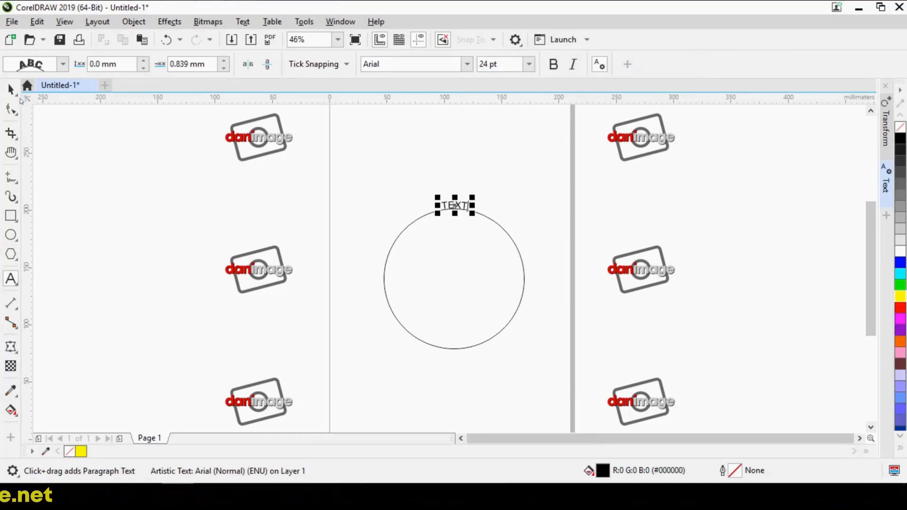
- Enlarge the curved text to about 110 pt and set its font to Army
{"action": "key", "text": "ctrl+space"}
{"action": "left_click_drag", "start_coordinate": [492, 184], "coordinate": [536, 201]}
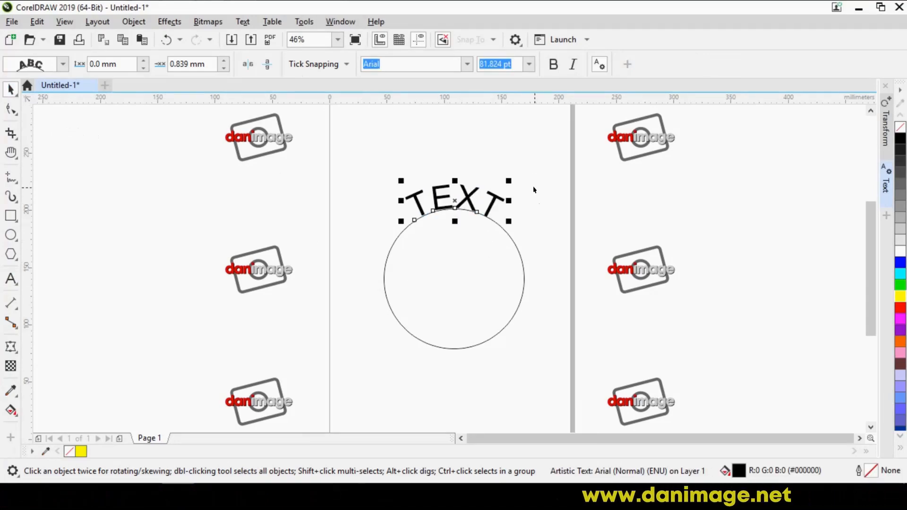
{"action": "left_click", "coordinate": [468, 65]}
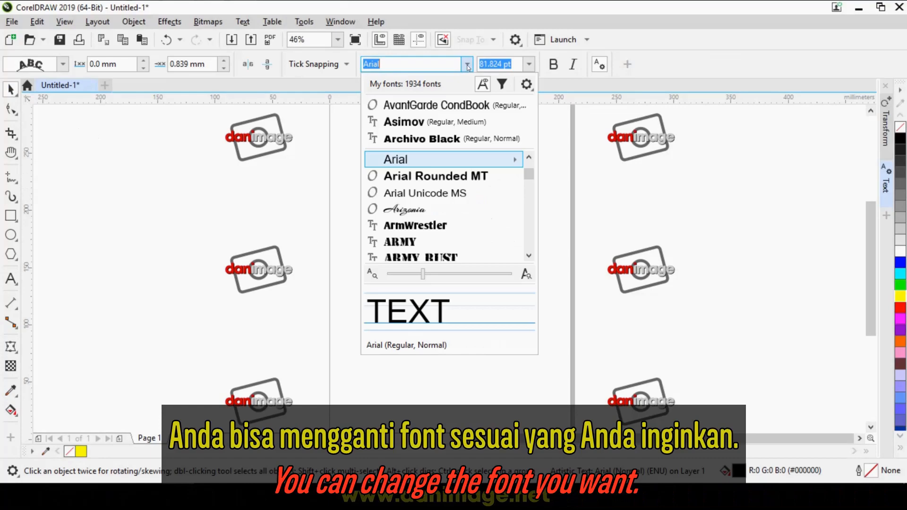
{"action": "left_click", "coordinate": [449, 239]}
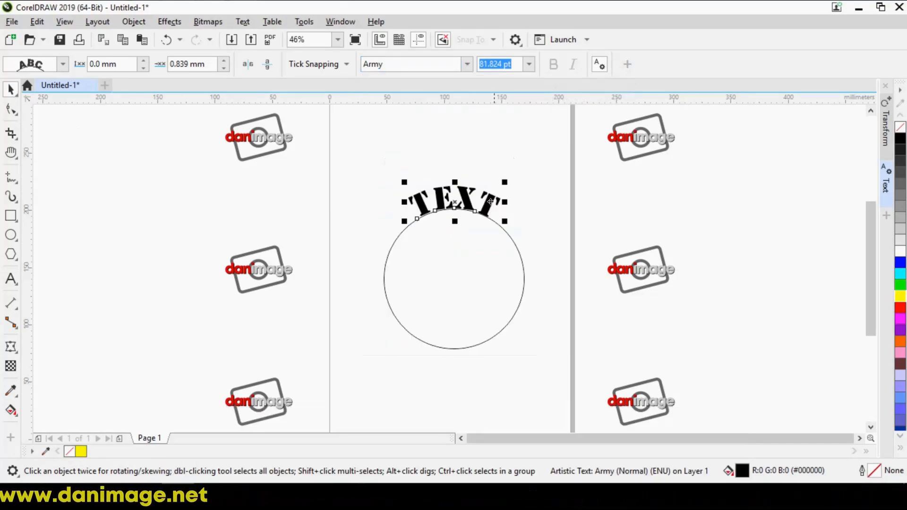
{"action": "left_click_drag", "start_coordinate": [511, 173], "coordinate": [541, 169]}
{"action": "left_click", "coordinate": [558, 209]}
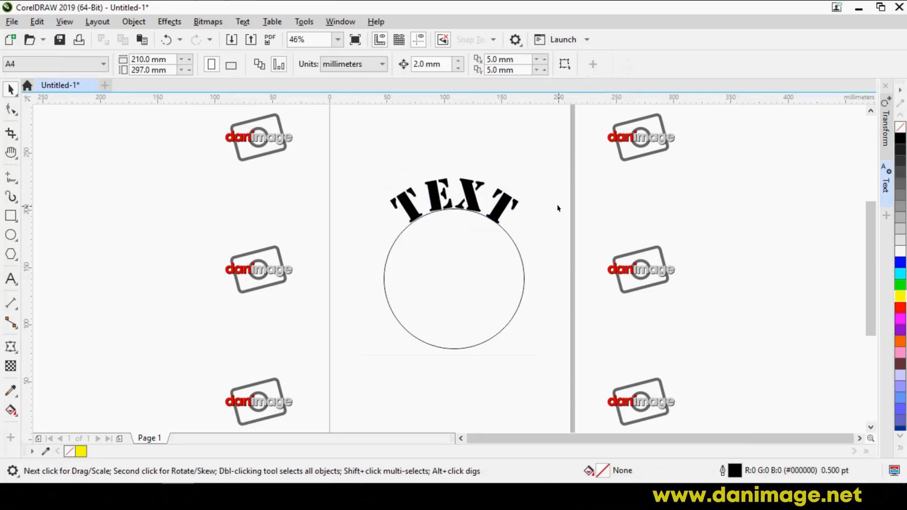
{"action": "left_click", "coordinate": [501, 195]}
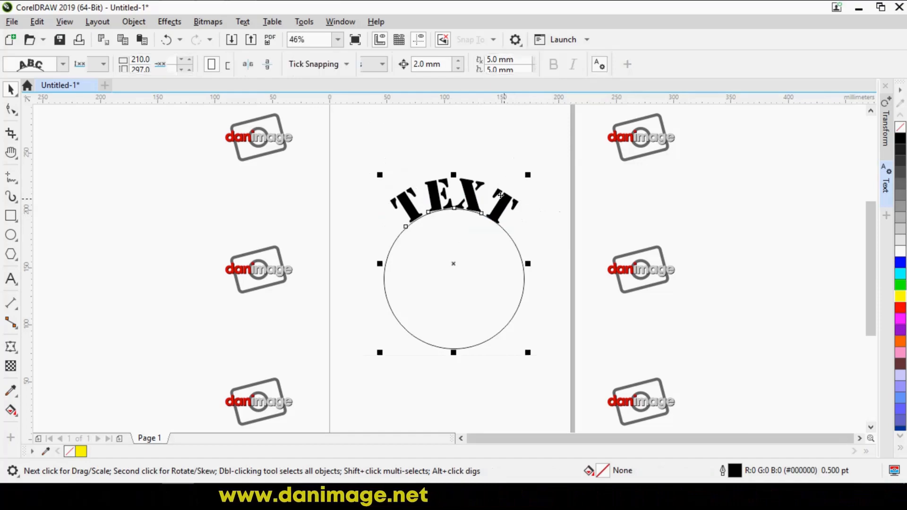
{"action": "left_click", "coordinate": [531, 217]}
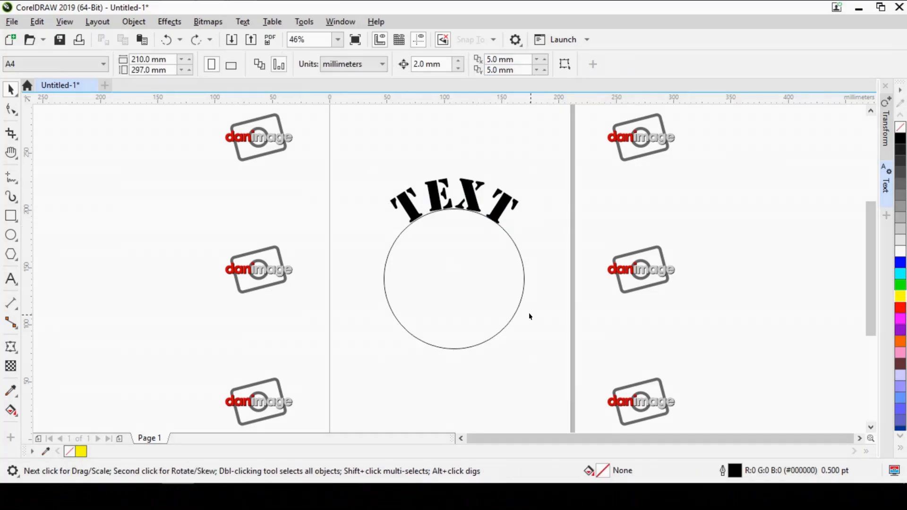
{"action": "left_click", "coordinate": [524, 270]}
{"action": "left_click", "coordinate": [569, 212]}
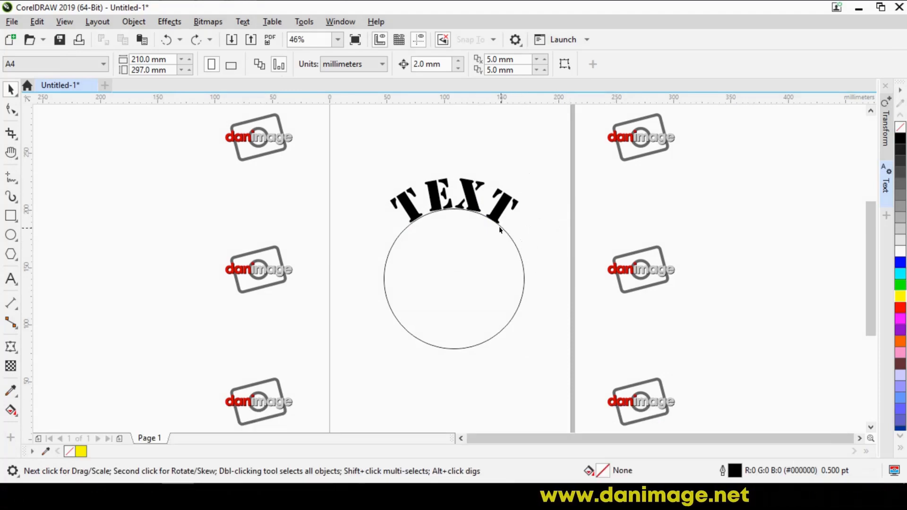
- Break the curved text apart from the circle it follows
{"action": "left_click", "coordinate": [498, 225]}
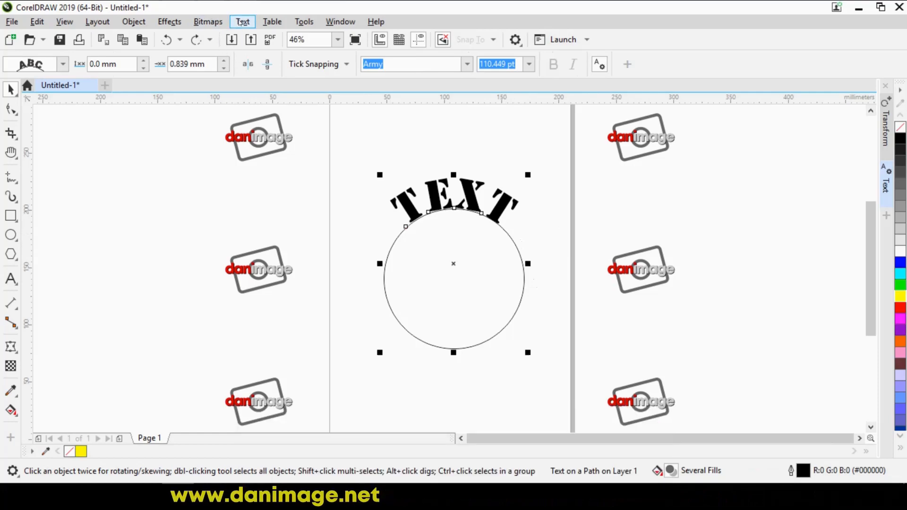
{"action": "left_click", "coordinate": [242, 21]}
{"action": "left_click", "coordinate": [242, 22]}
{"action": "left_click", "coordinate": [208, 22]}
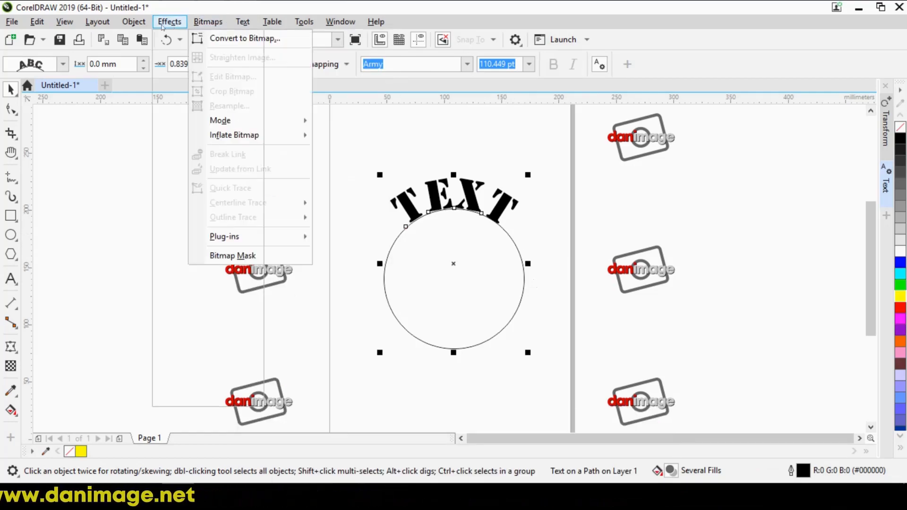
{"action": "mouse_move", "coordinate": [134, 22]}
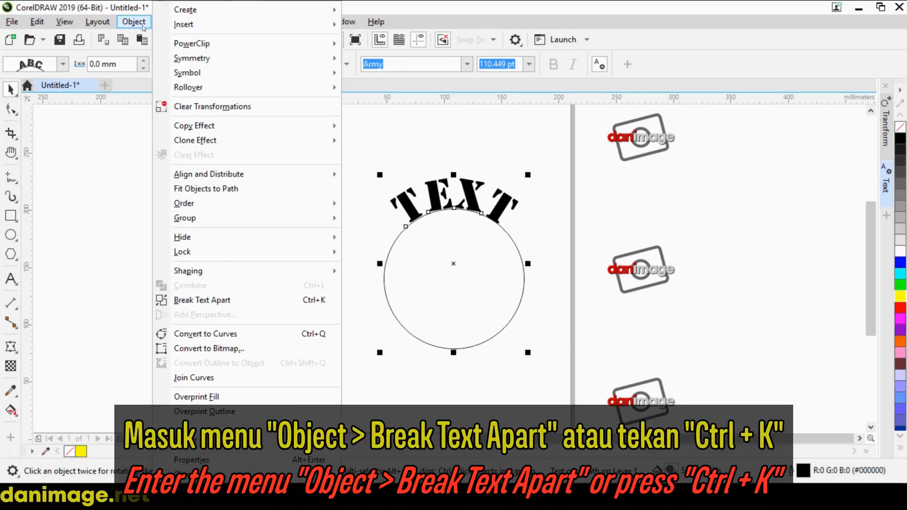
{"action": "left_click", "coordinate": [208, 301]}
- Delete the circle and move the curved text to about X 79 mm, Y 161 mm
{"action": "left_click", "coordinate": [371, 257]}
{"action": "left_click", "coordinate": [390, 244]}
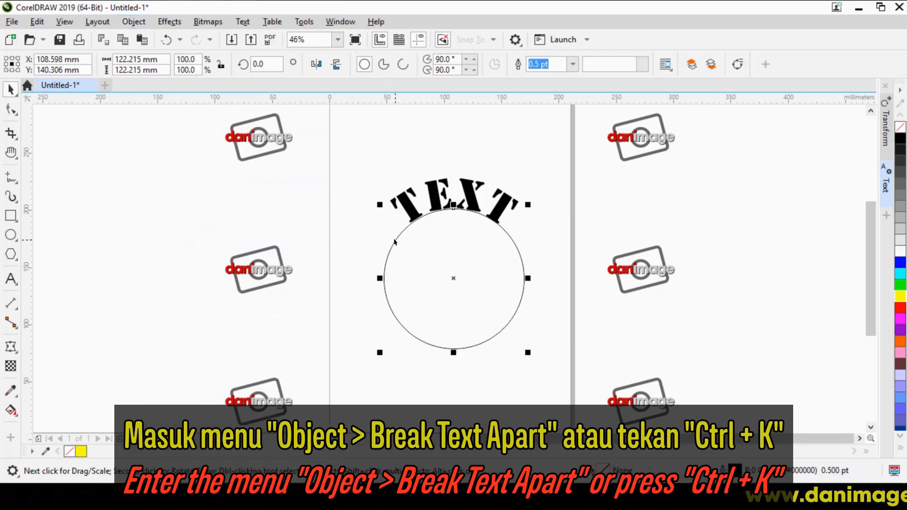
{"action": "key", "text": "Delete"}
{"action": "left_click_drag", "start_coordinate": [472, 196], "coordinate": [435, 246]}
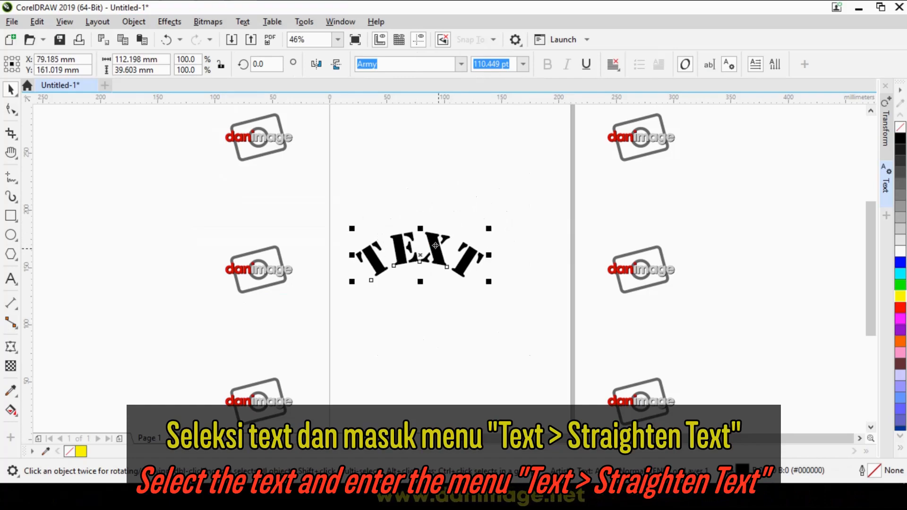
- Straighten the curved text and move it to about X 105 mm, Y 170 mm on the page
{"action": "left_click", "coordinate": [242, 22]}
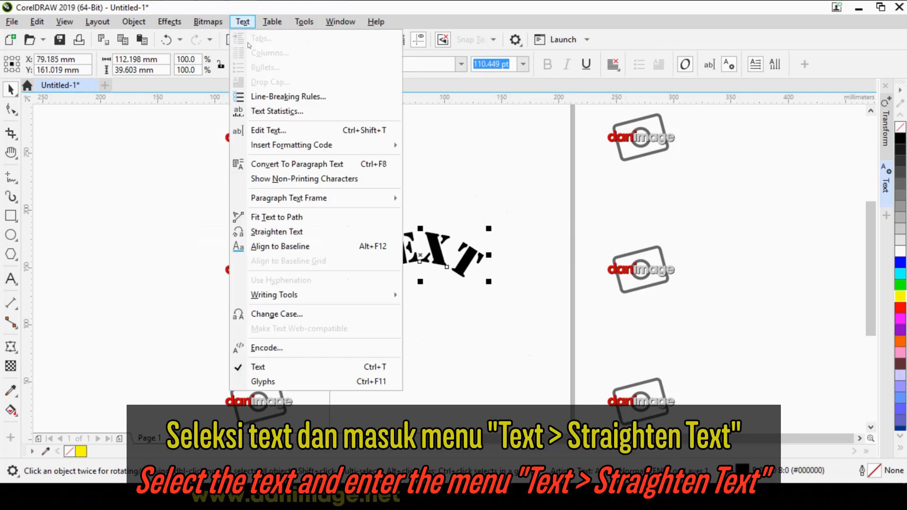
{"action": "left_click", "coordinate": [271, 232]}
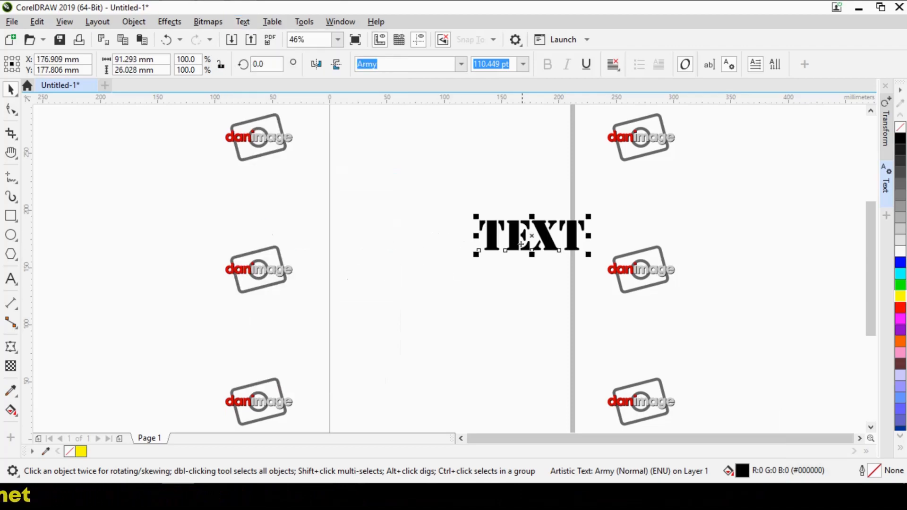
{"action": "left_click_drag", "start_coordinate": [545, 237], "coordinate": [465, 254]}
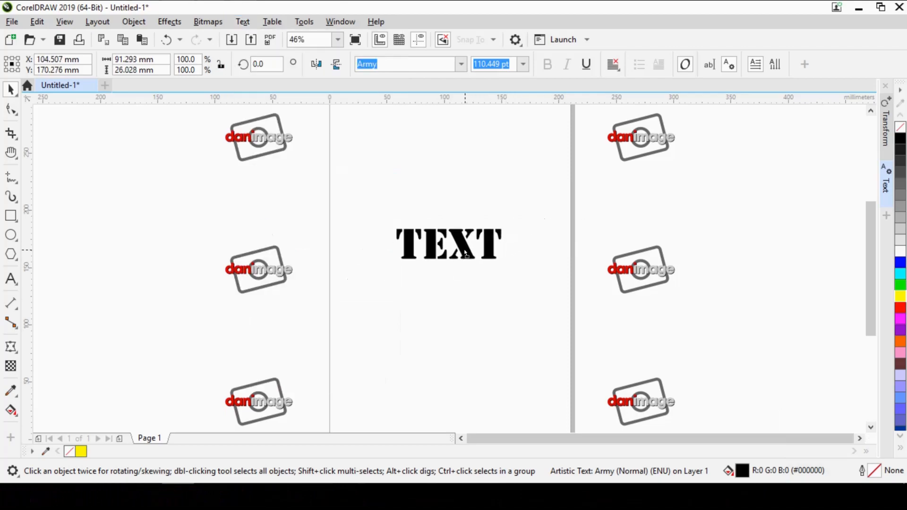
- Apply an envelope to the straight TEXT wording with the Envelope tool and pull its four corner nodes outward
{"action": "left_click", "coordinate": [474, 286]}
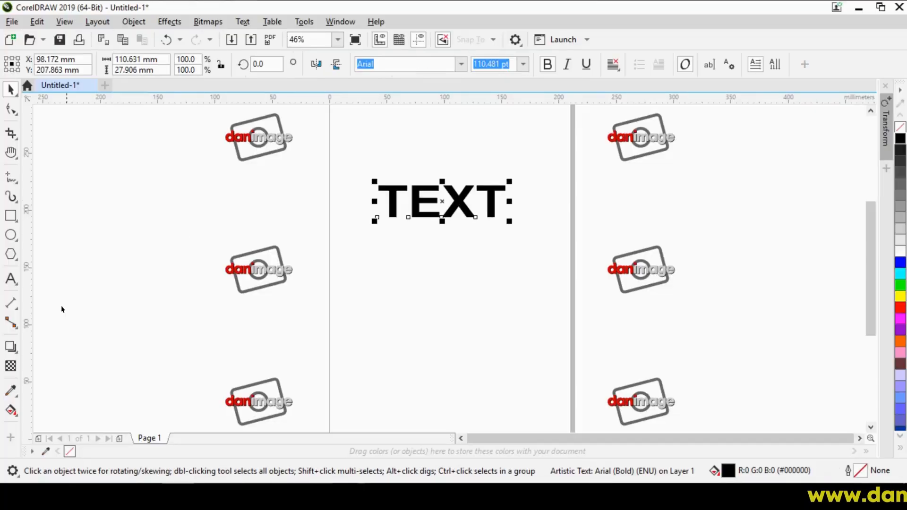
{"action": "left_click", "coordinate": [18, 353]}
{"action": "left_click", "coordinate": [42, 405]}
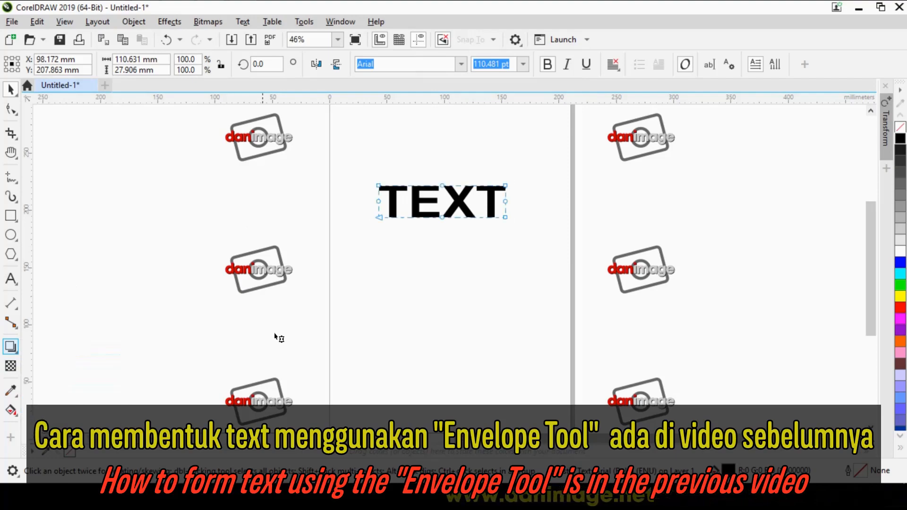
{"action": "left_click_drag", "start_coordinate": [378, 218], "coordinate": [368, 254]}
{"action": "left_click_drag", "start_coordinate": [379, 188], "coordinate": [366, 160]}
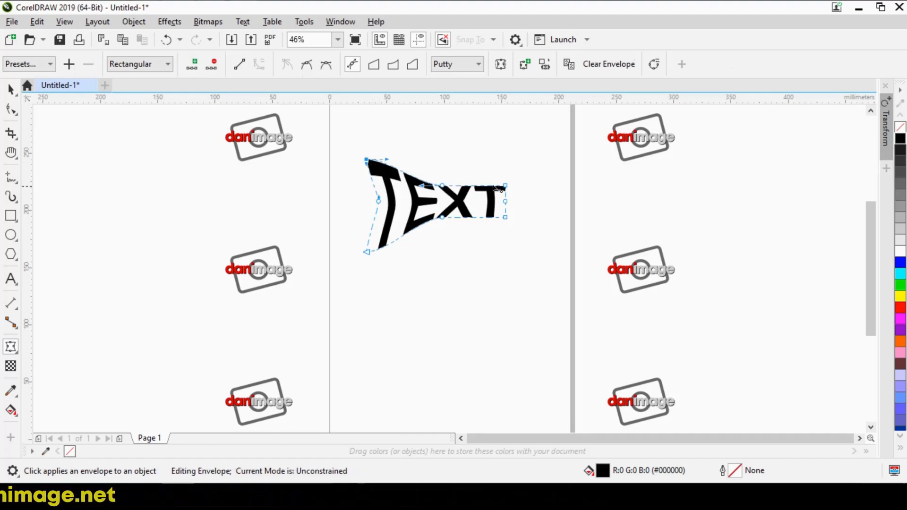
{"action": "left_click_drag", "start_coordinate": [522, 175], "coordinate": [532, 167]}
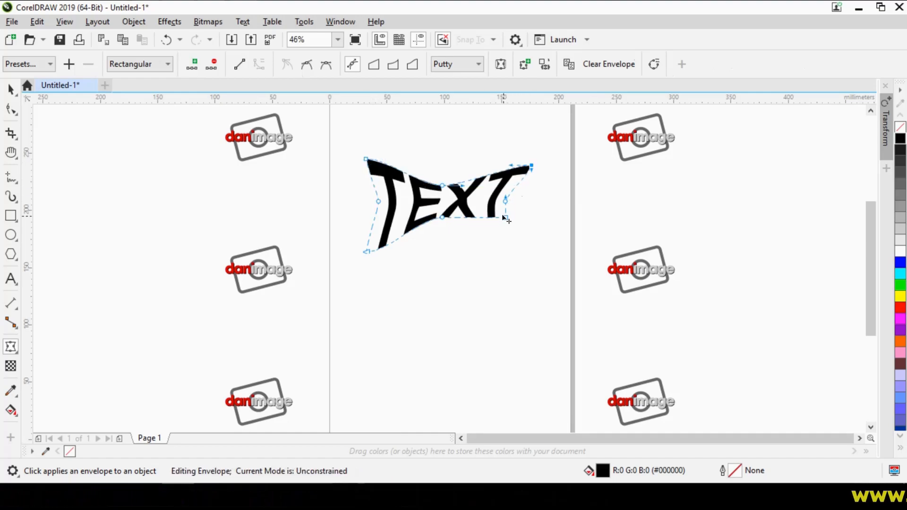
{"action": "left_click_drag", "start_coordinate": [517, 239], "coordinate": [527, 256]}
- Convert all envelope segments to straight lines and pull the corners further out, making the text about 153 × 98 mm
{"action": "left_click_drag", "start_coordinate": [319, 129], "coordinate": [593, 325]}
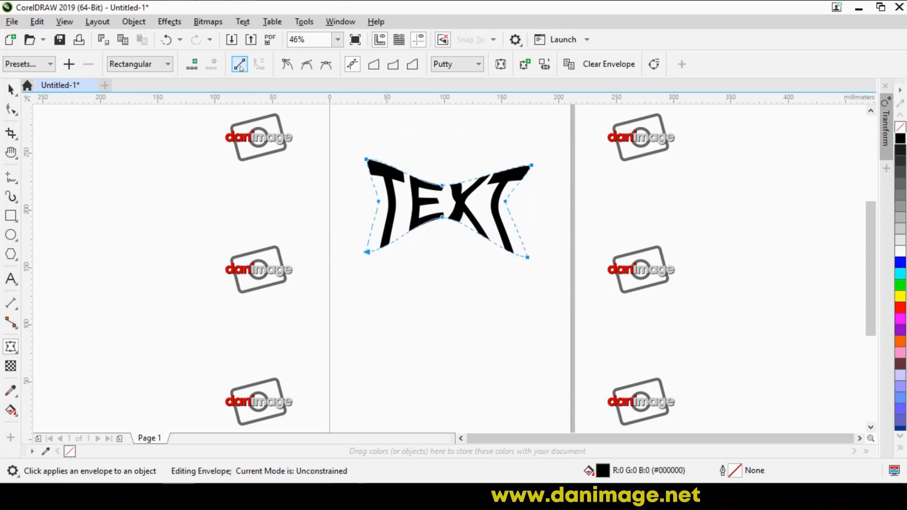
{"action": "left_click", "coordinate": [367, 252]}
{"action": "left_click_drag", "start_coordinate": [366, 255], "coordinate": [361, 260]}
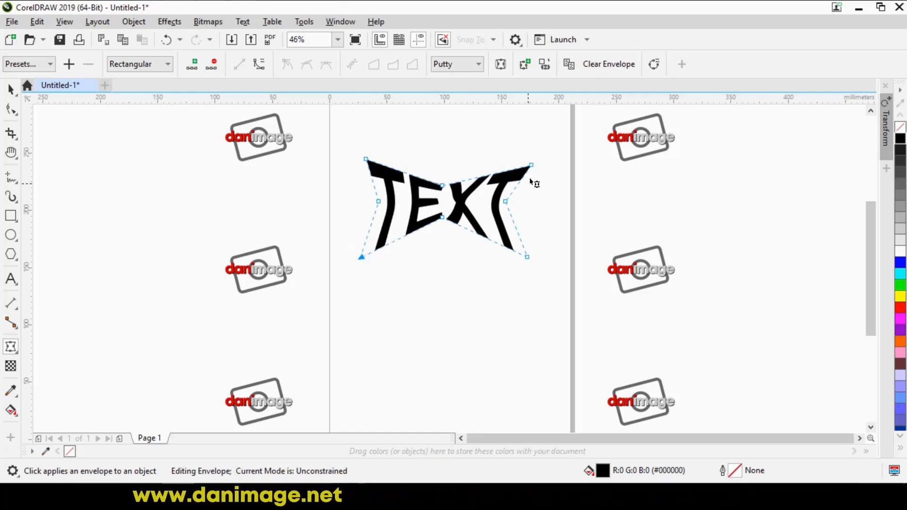
{"action": "left_click_drag", "start_coordinate": [532, 166], "coordinate": [535, 161]}
{"action": "left_click_drag", "start_coordinate": [528, 256], "coordinate": [534, 269]}
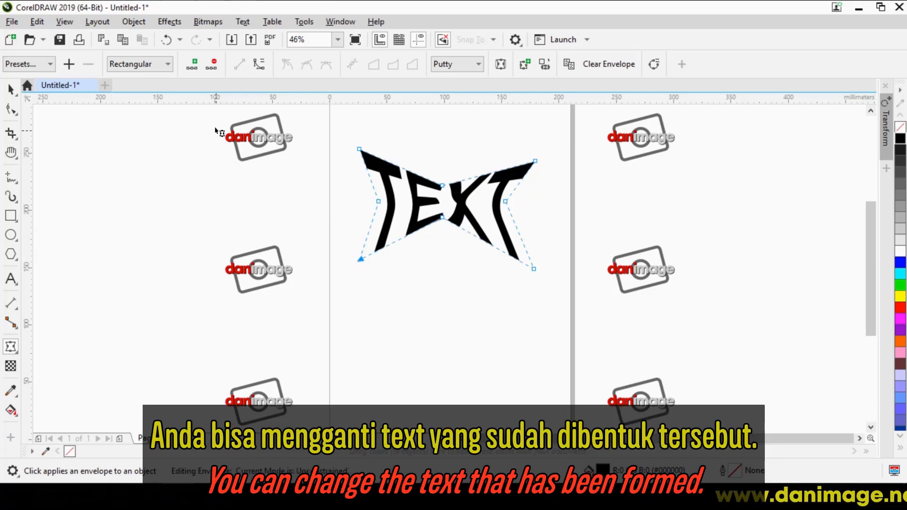
{"action": "key", "text": "space"}
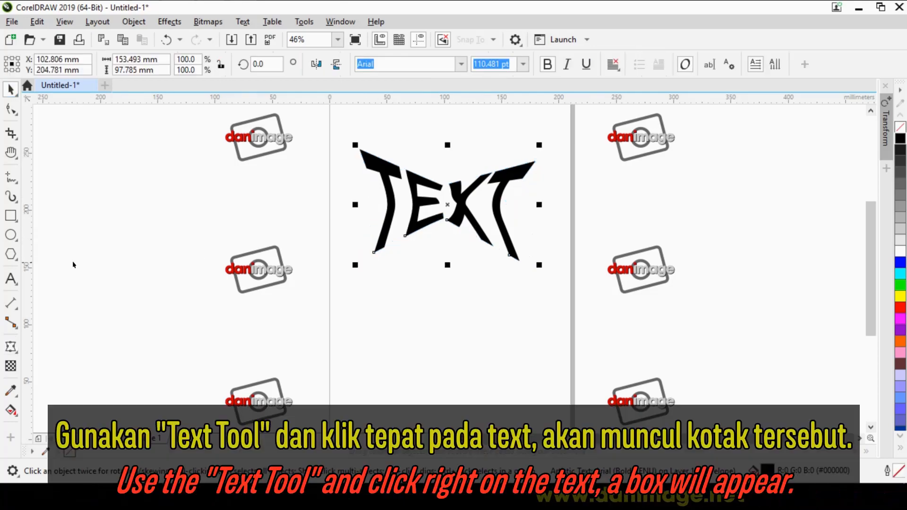
- Replace the wording of the envelope-shaped text with WORD, keeping its Arial font and size
{"action": "left_click", "coordinate": [8, 279]}
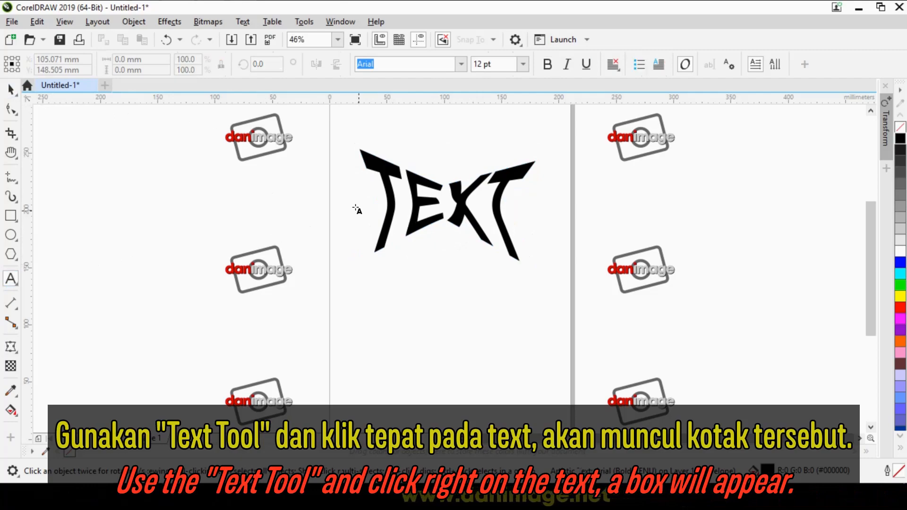
{"action": "left_click", "coordinate": [409, 191]}
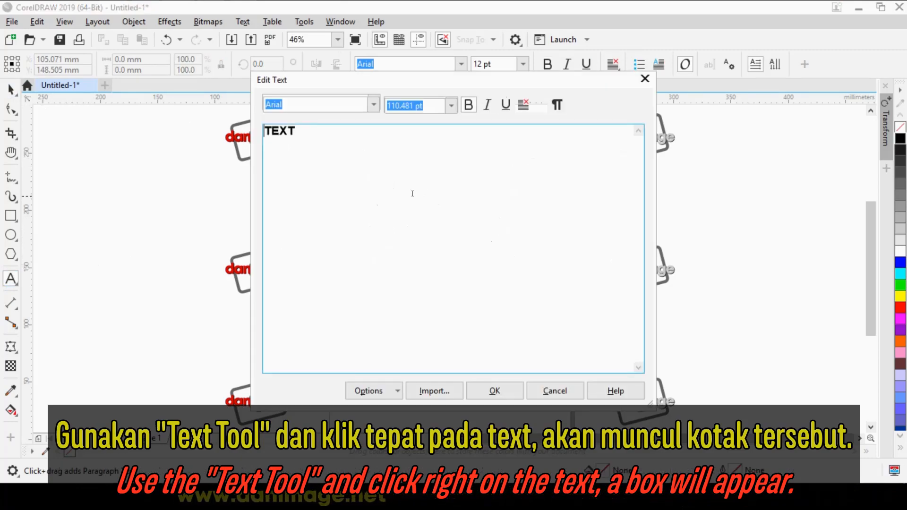
{"action": "key", "text": "ctrl+a"}
{"action": "type", "text": "W"}
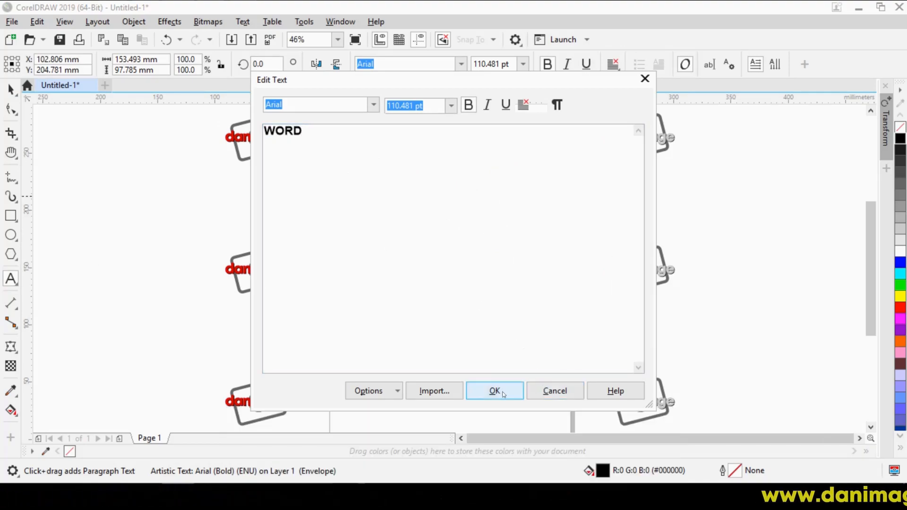
{"action": "left_click", "coordinate": [499, 391]}
{"action": "left_click", "coordinate": [10, 89]}
{"action": "left_click", "coordinate": [503, 316]}
{"action": "left_click_drag", "start_coordinate": [469, 218], "coordinate": [478, 224]}
{"action": "left_click", "coordinate": [476, 155]}
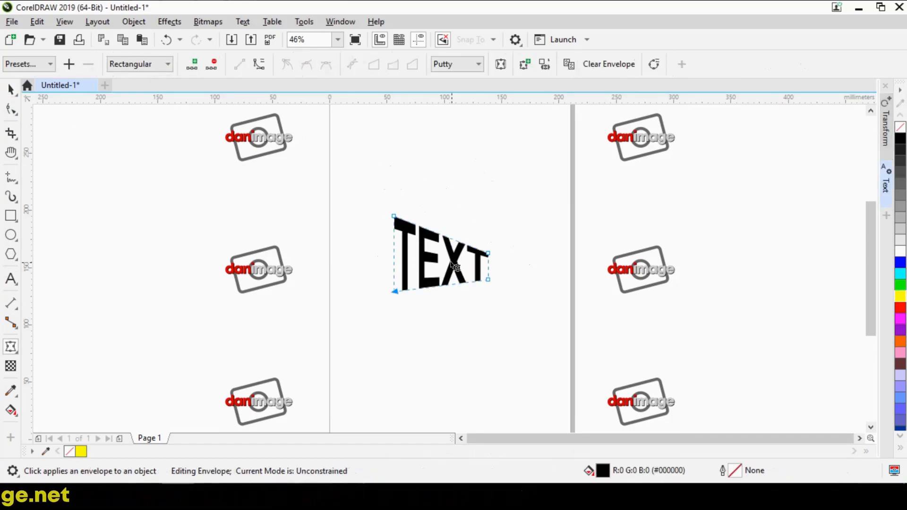
- Change the font of the tapered, envelope-shaped TEXT to Army
{"action": "key", "text": "space"}
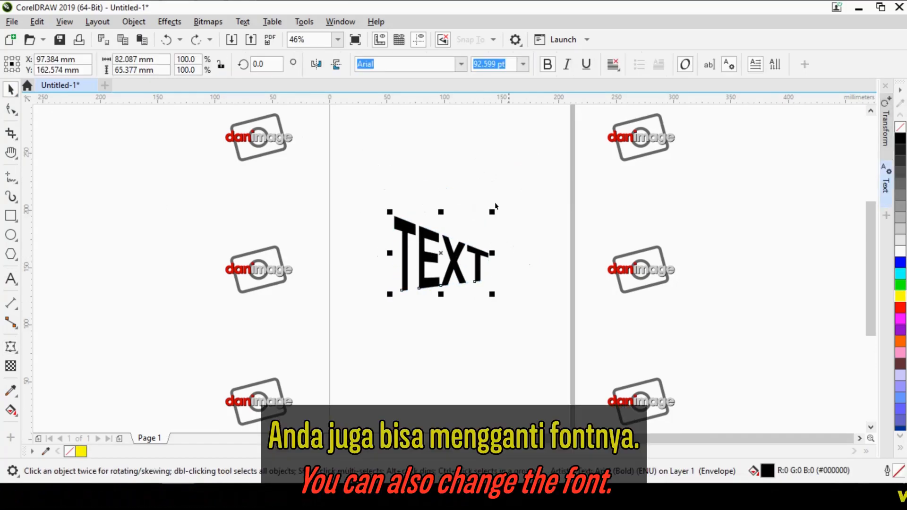
{"action": "left_click", "coordinate": [462, 67]}
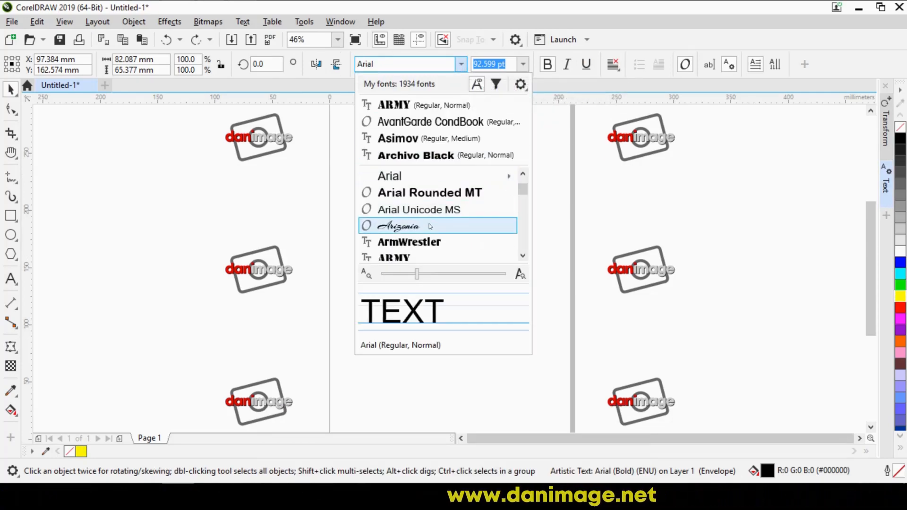
{"action": "left_click", "coordinate": [417, 251]}
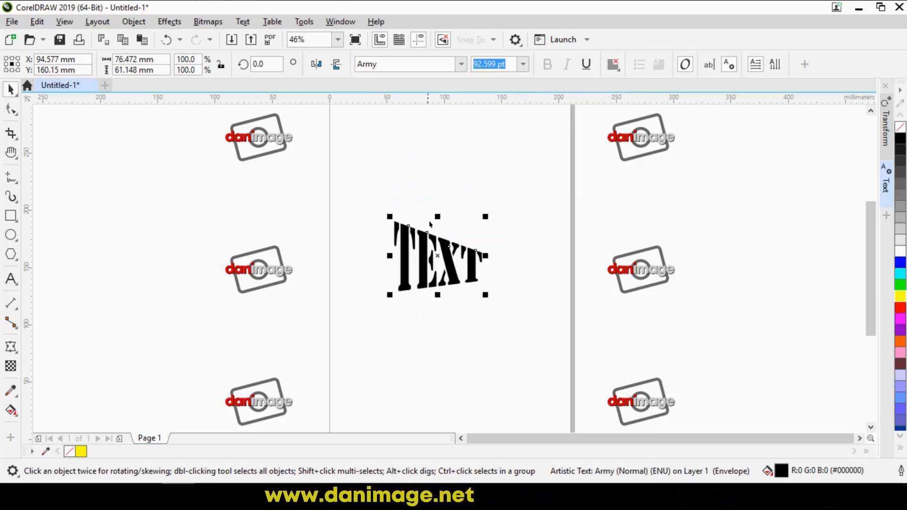
{"action": "left_click", "coordinate": [444, 186]}
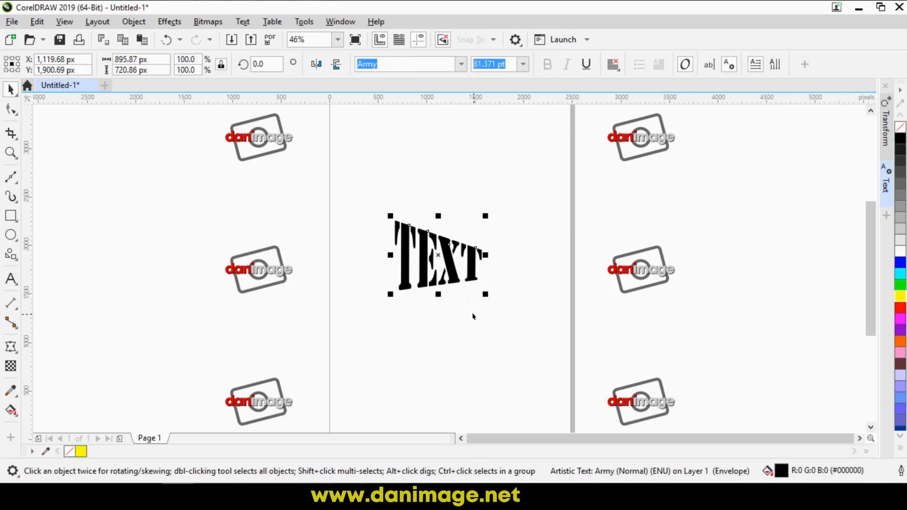
- Clear the envelope from the tapered TEXT object and deselect it
{"action": "left_click", "coordinate": [9, 347]}
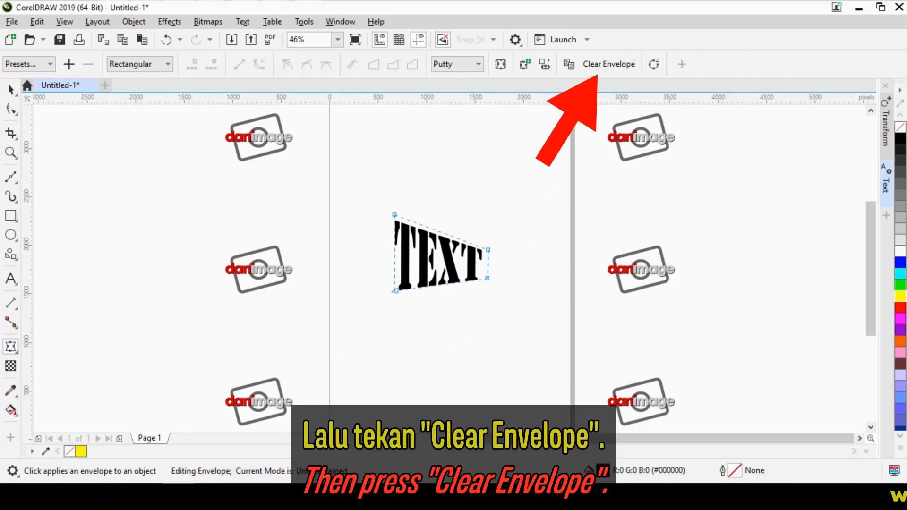
{"action": "left_click", "coordinate": [597, 66]}
{"action": "key", "text": "space"}
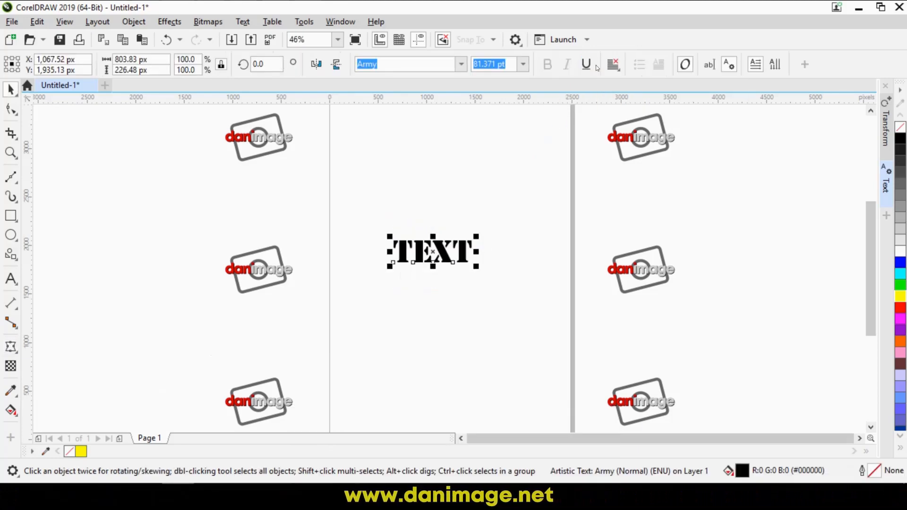
{"action": "left_click", "coordinate": [526, 205]}
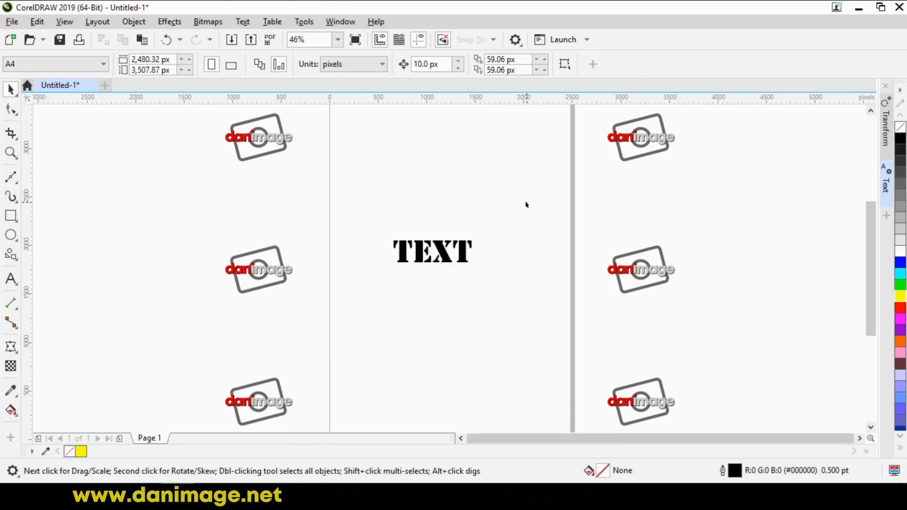